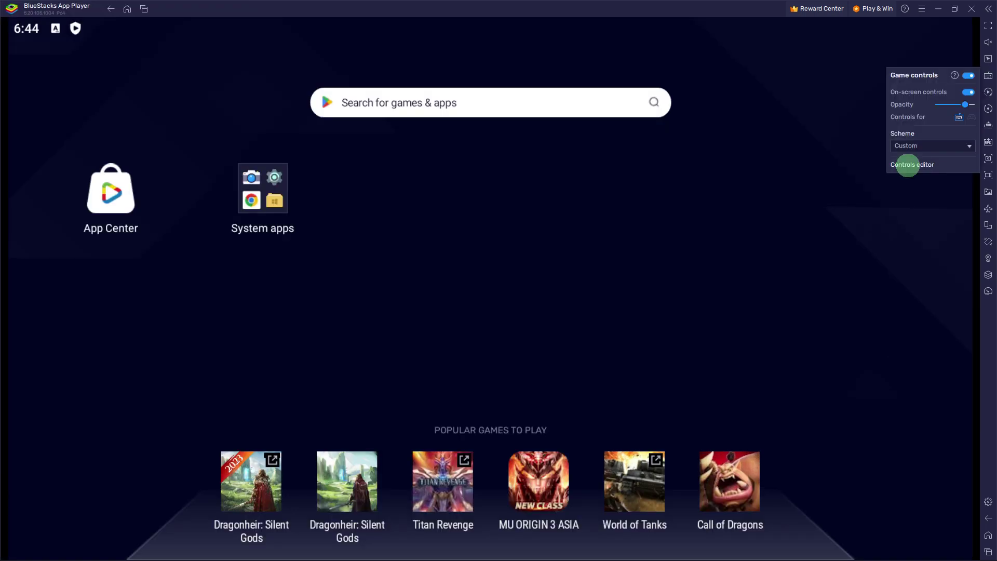
- Open the Game controls panel from the right sidebar to reach the controls editor
left_click(906, 165)
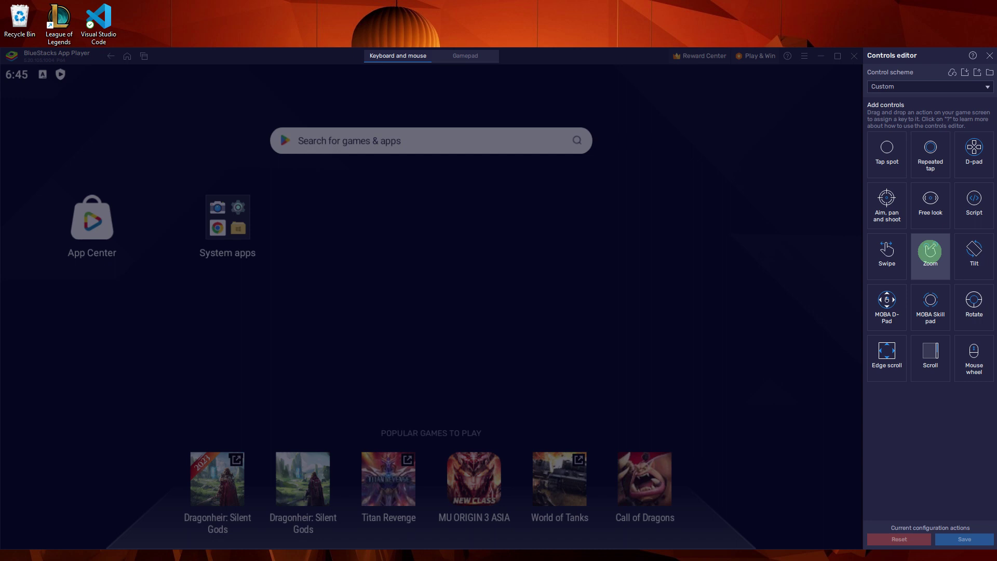
- Drag a Zoom control from the controls editor onto the home screen
left_click_drag(929, 250, 769, 270)
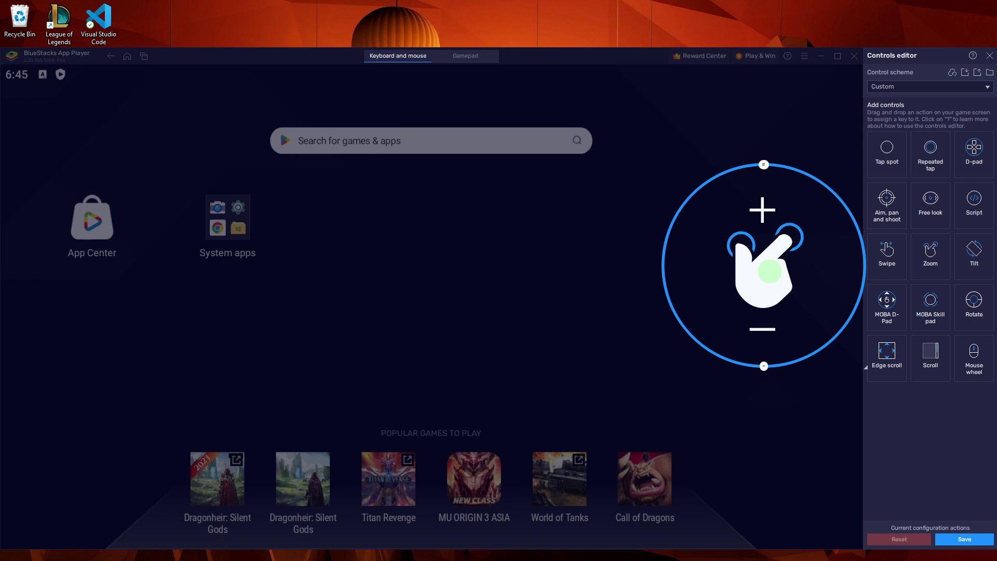
- Move the Zoom circle toward the lower right, save the layout, and nudge it slightly upward
left_click_drag(764, 265, 746, 412)
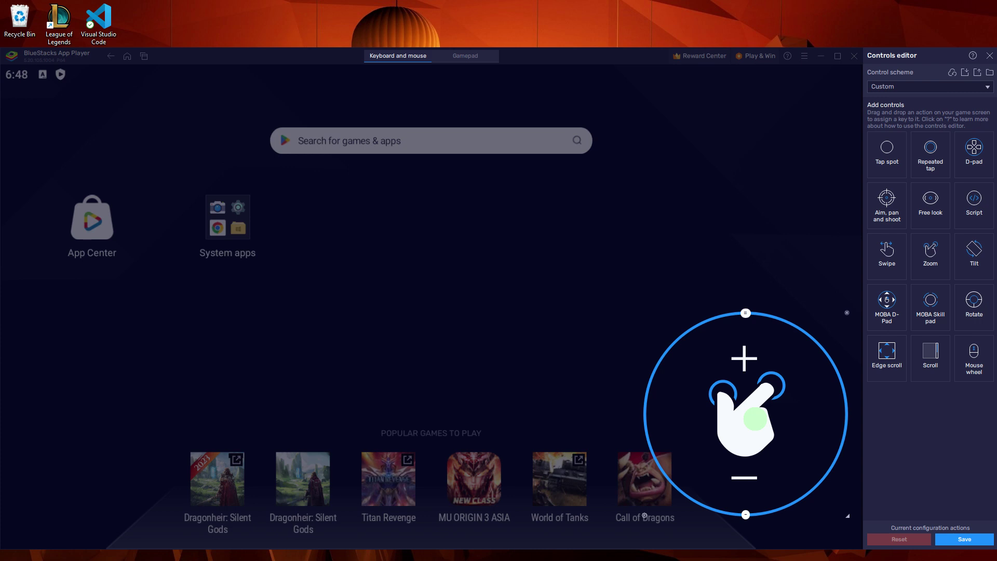
left_click_drag(755, 419, 751, 361)
left_click(964, 539)
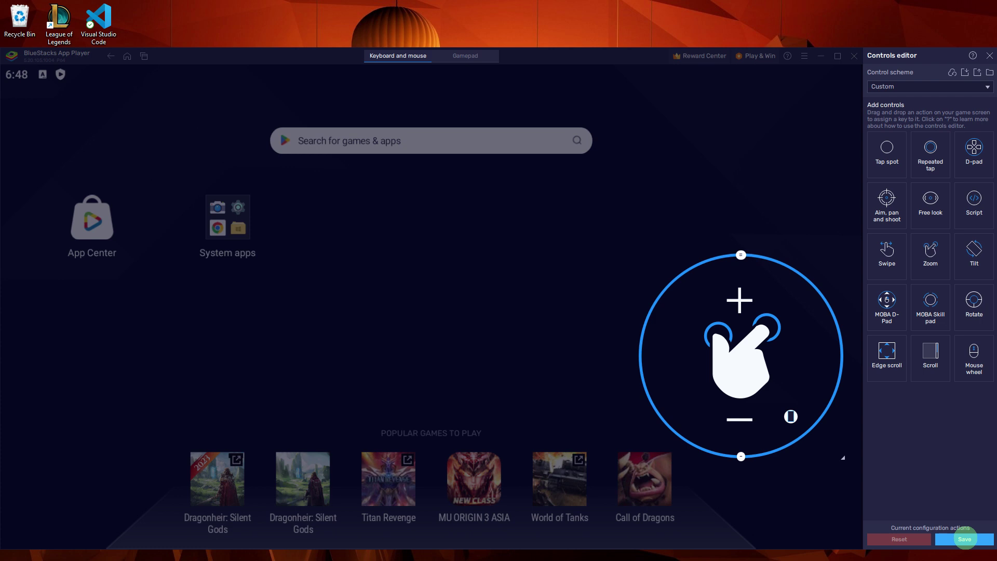